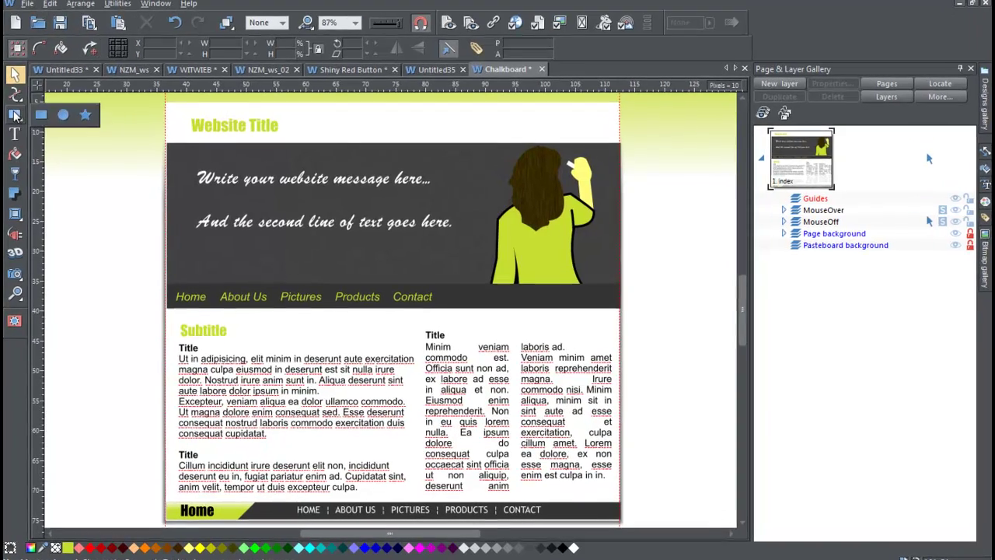
Draw a dark grey rectangle about 317 × 105 px and move it onto the pasteboard right of the page.
key(F6)
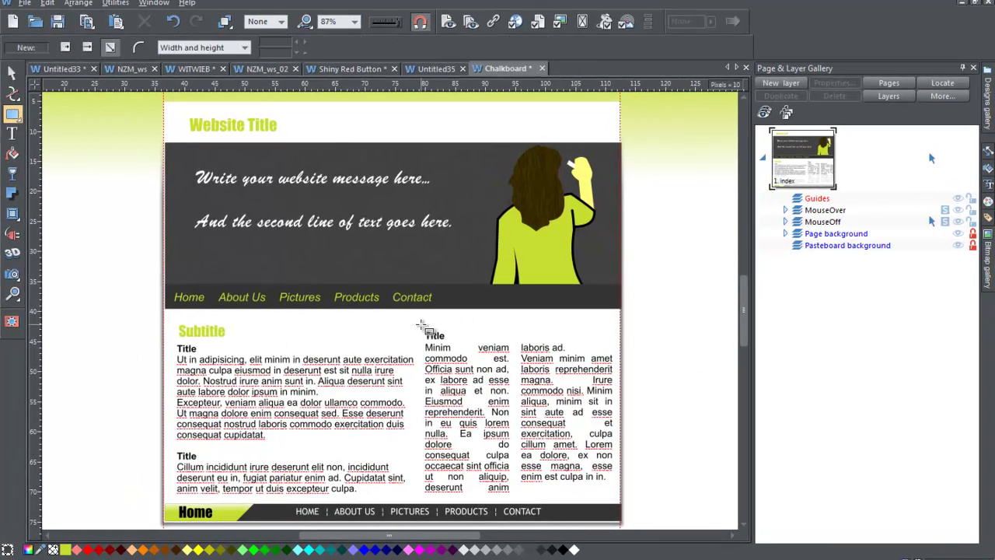
drag(423, 323, 622, 394)
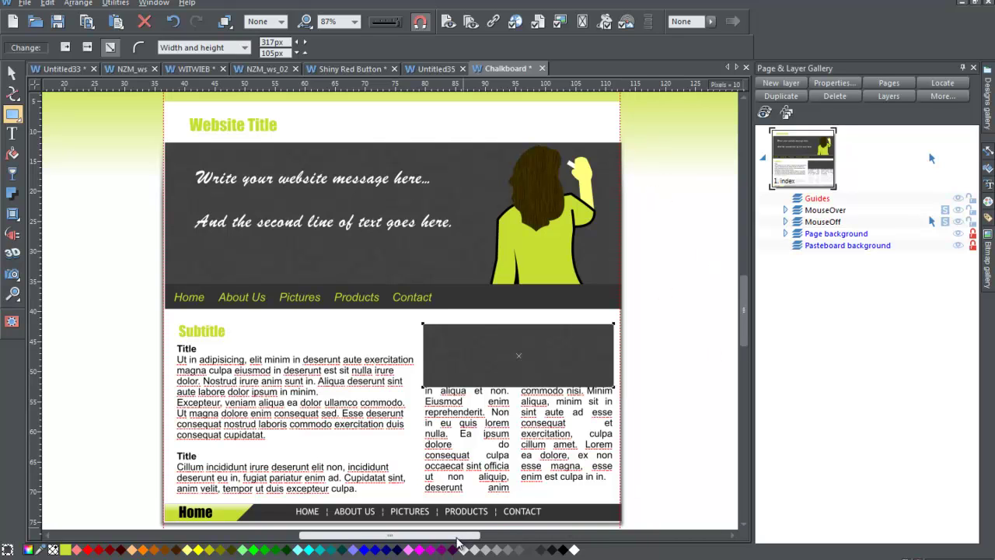
drag(467, 539, 545, 539)
click(11, 73)
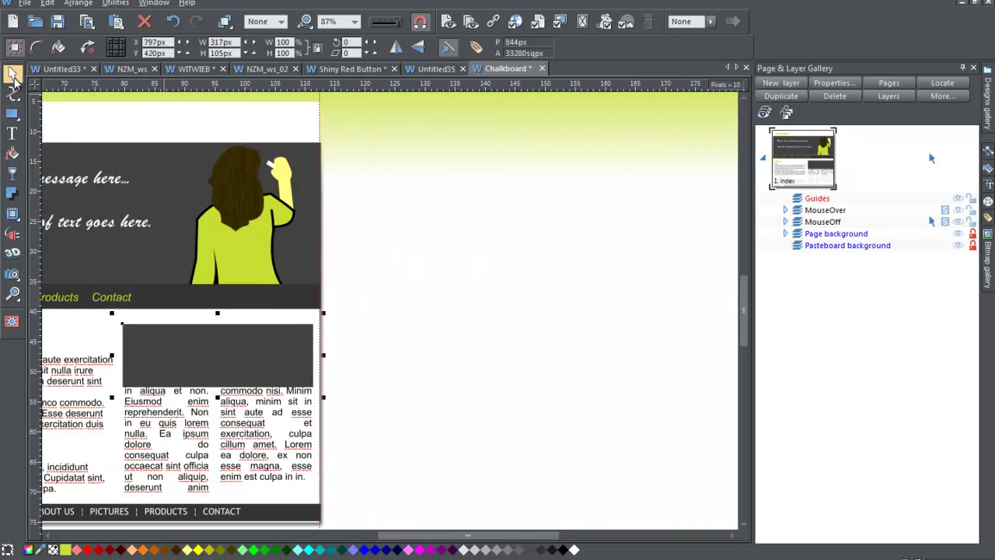
drag(248, 359, 500, 360)
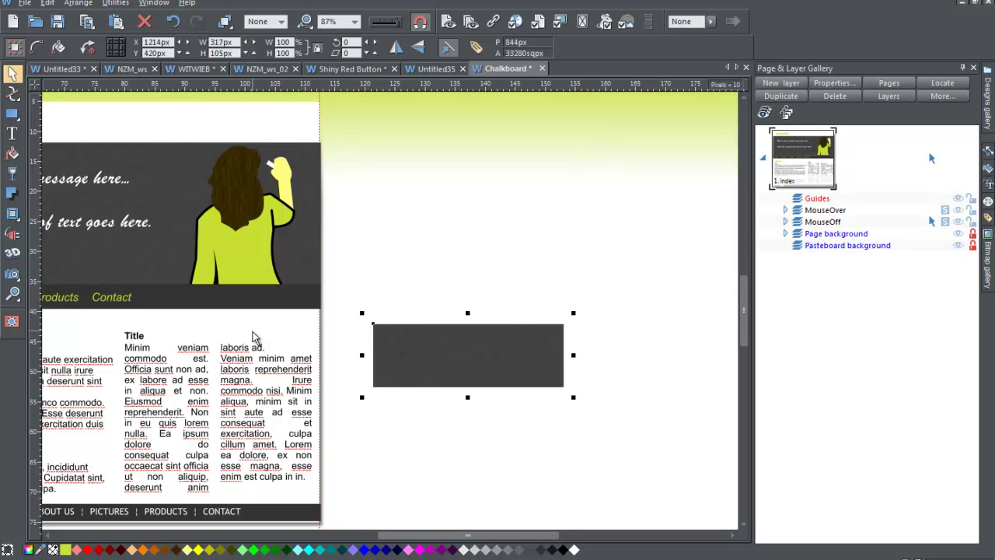
Create a text area across the grey rectangle, type one line of placeholder text, and select it all.
click(11, 133)
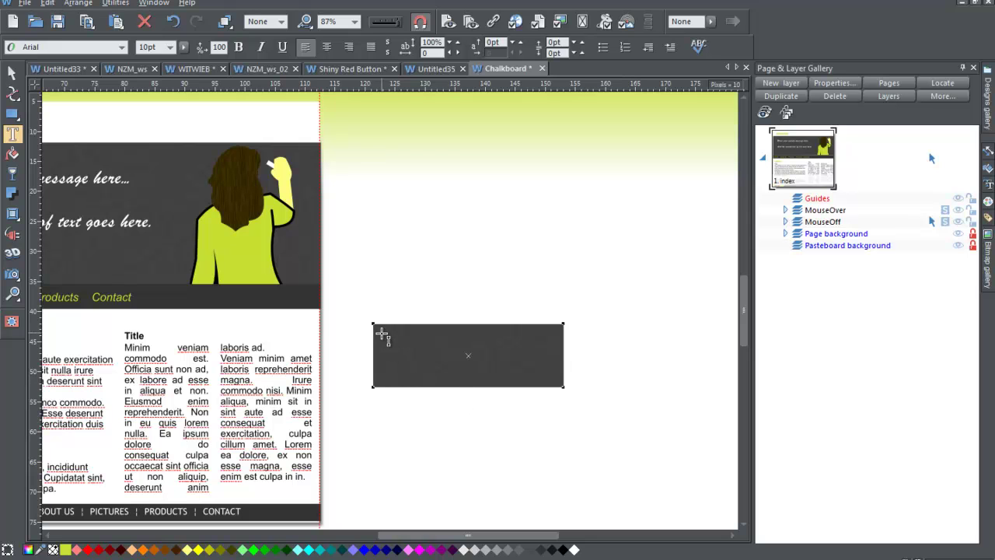
drag(381, 333, 559, 341)
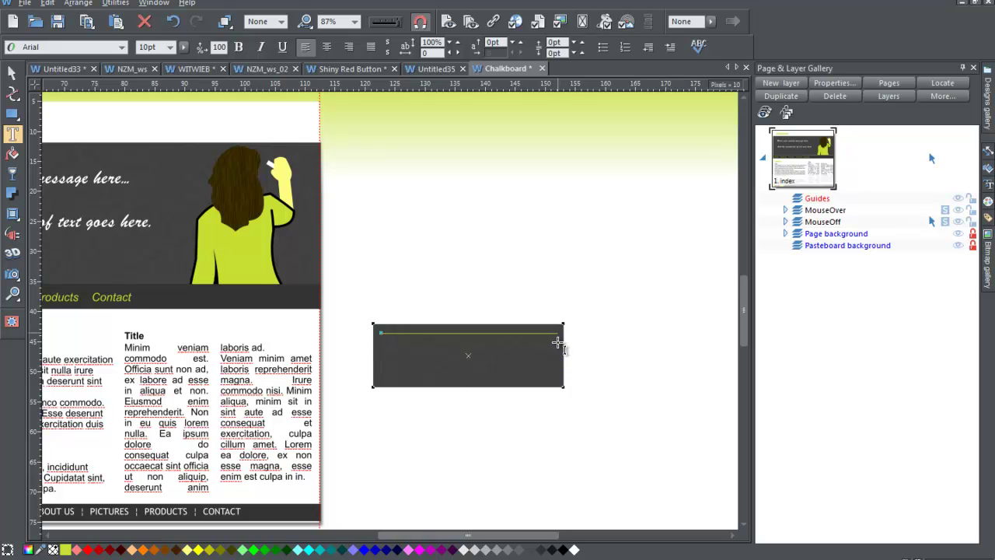
mouse_move(558, 343)
mouse_down()
mouse_move(557, 354)
mouse_move(562, 345)
mouse_up()
mouse_move(557, 339)
mouse_down()
mouse_move(558, 383)
mouse_move(557, 339)
mouse_up()
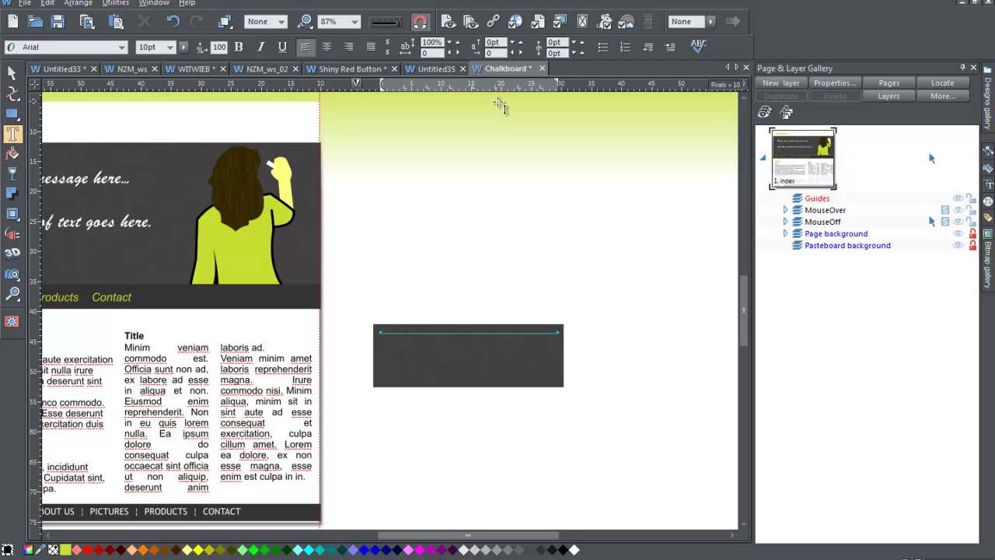
text(lkasjd lkajsdlkjaja dl ladfclak)
text(adif lakdf lasd flkja)
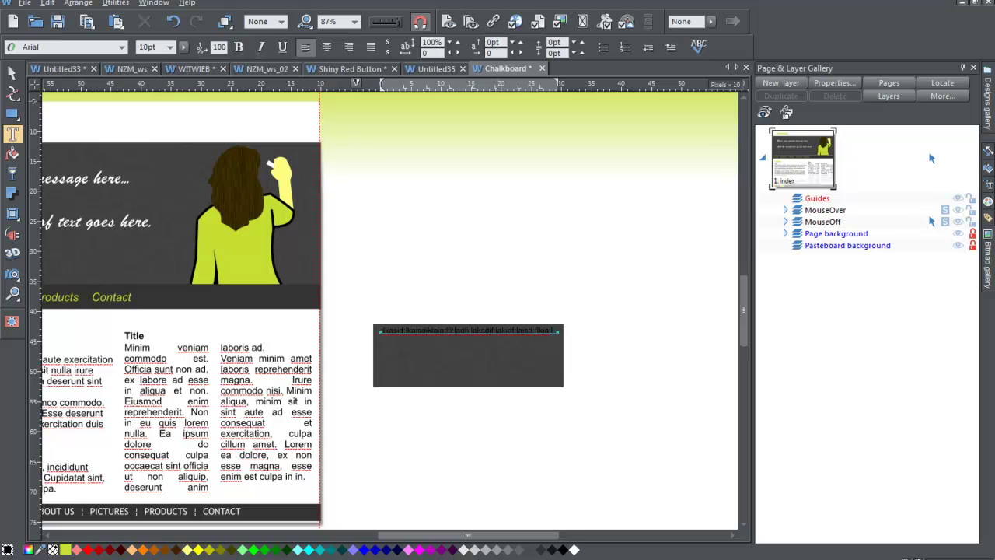
text(lasd)
key(BackSpace)
key(BackSpace)
key(ctrl+a)
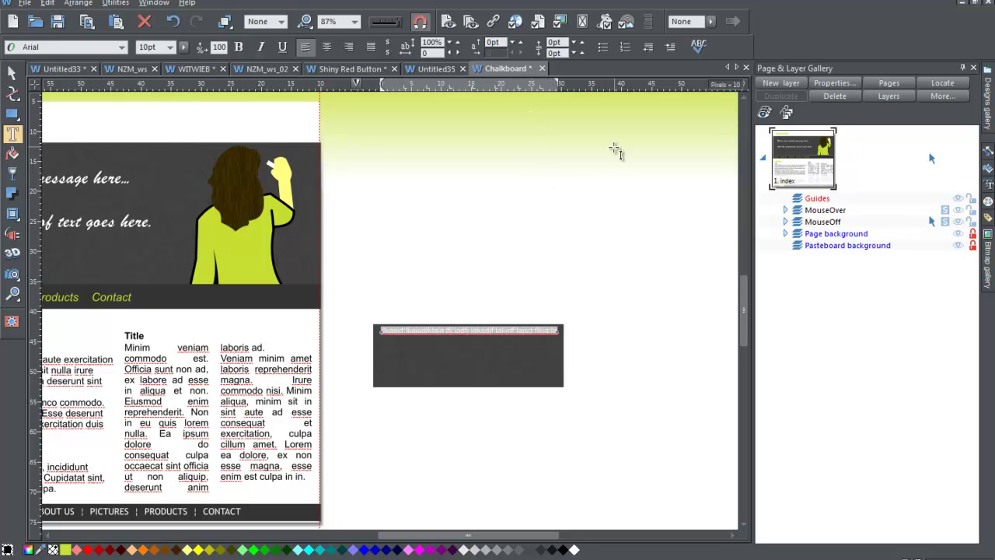
Make the selected placeholder text 14pt and white.
click(174, 52)
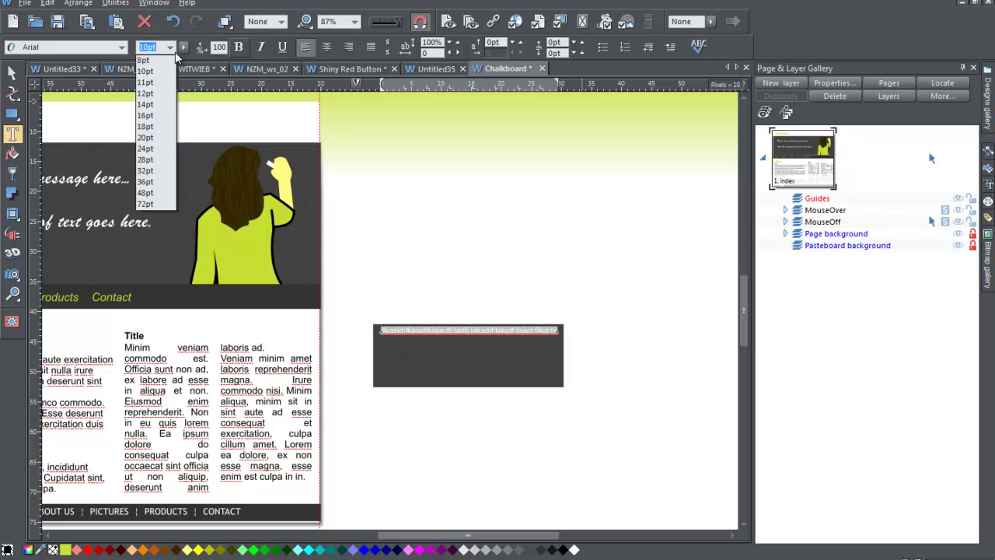
click(166, 105)
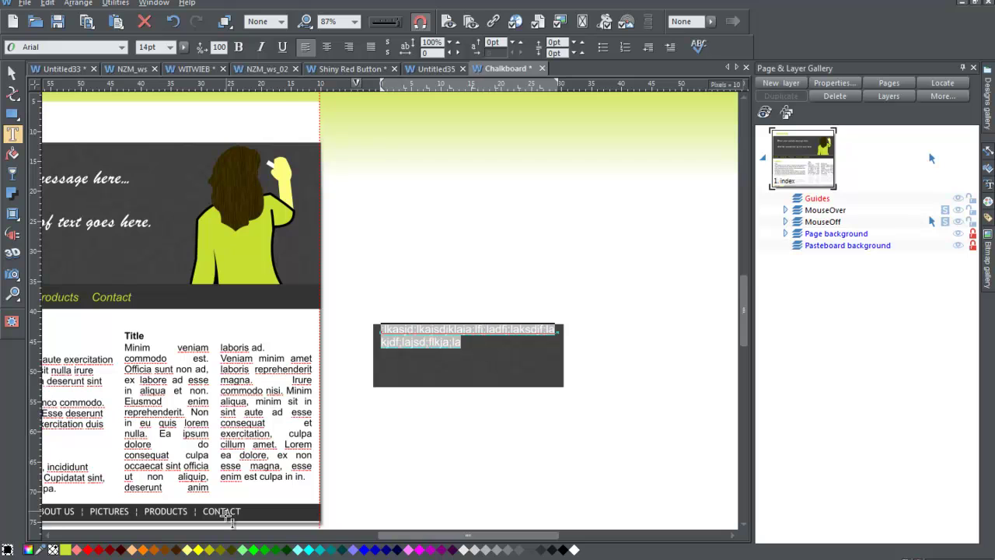
click(573, 549)
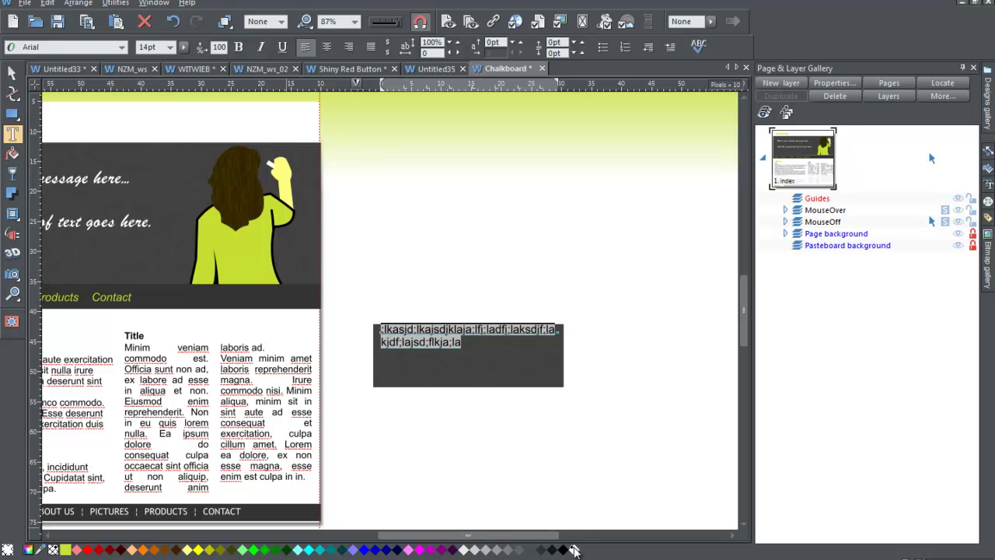
Delete the wrapped second line so only one line of text remains.
drag(471, 344, 366, 344)
key(Delete)
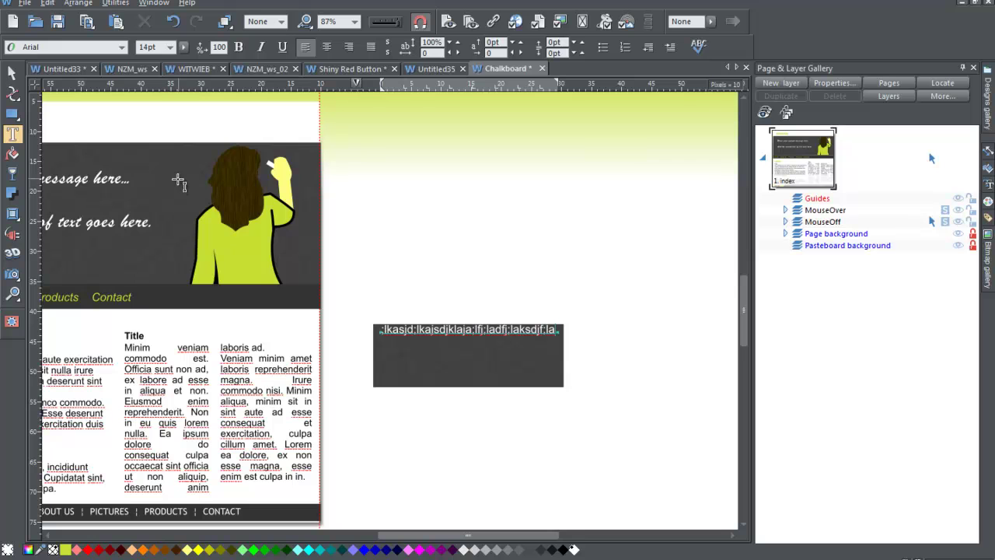
click(12, 74)
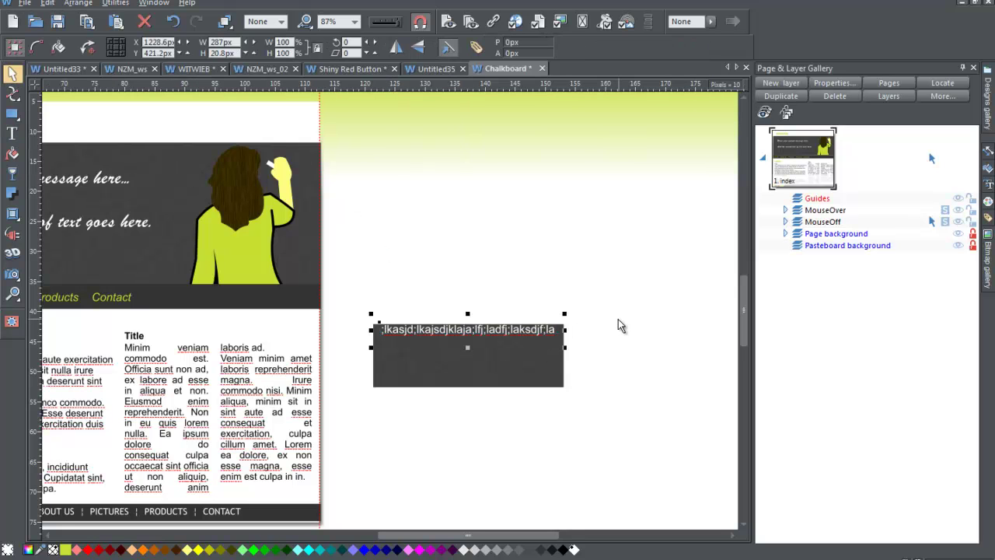
Nudge the text down two steps and shrink the rectangle to a 317 × 41 px strip around it.
key(Down)
key(Down)
key(Down)
key(Down)
key(Down)
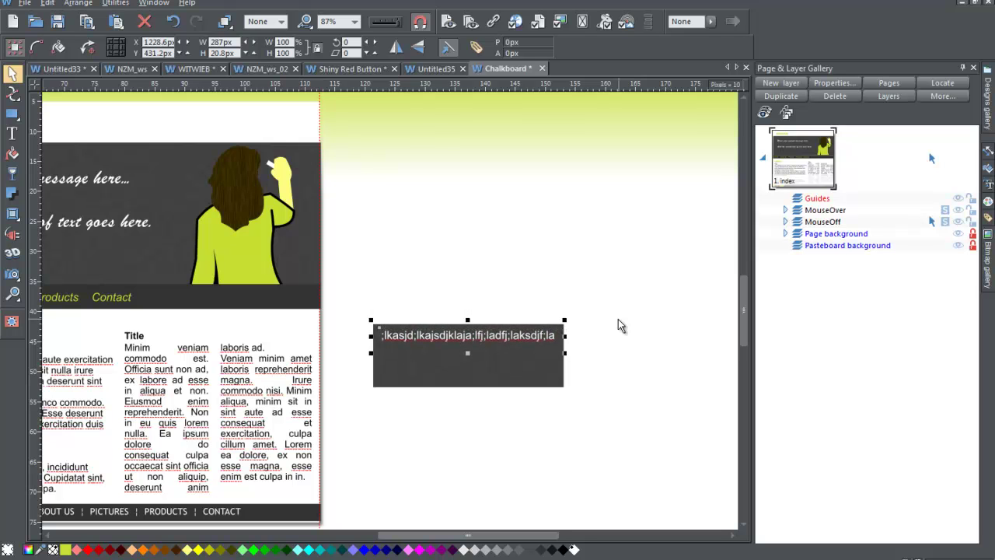
key(Down)
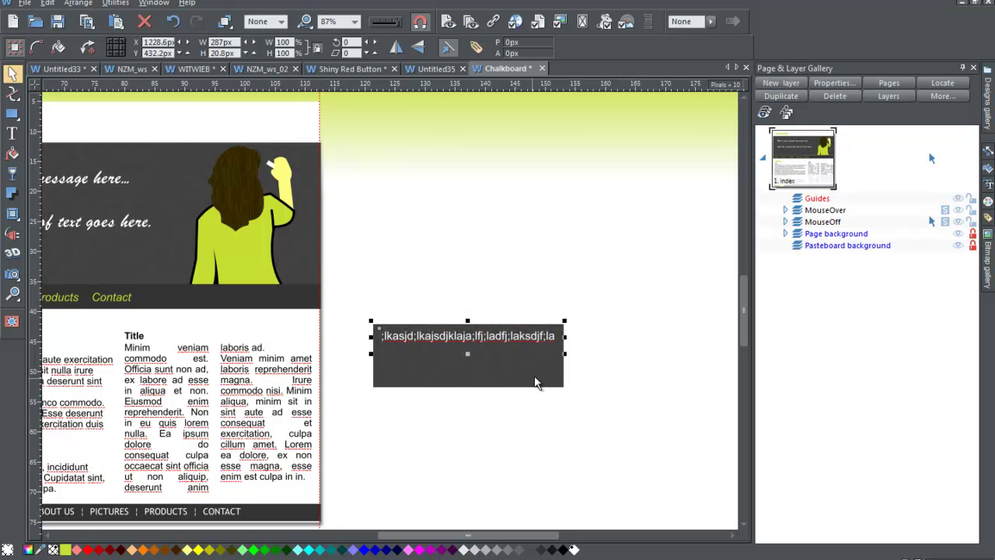
click(488, 380)
drag(466, 397, 476, 356)
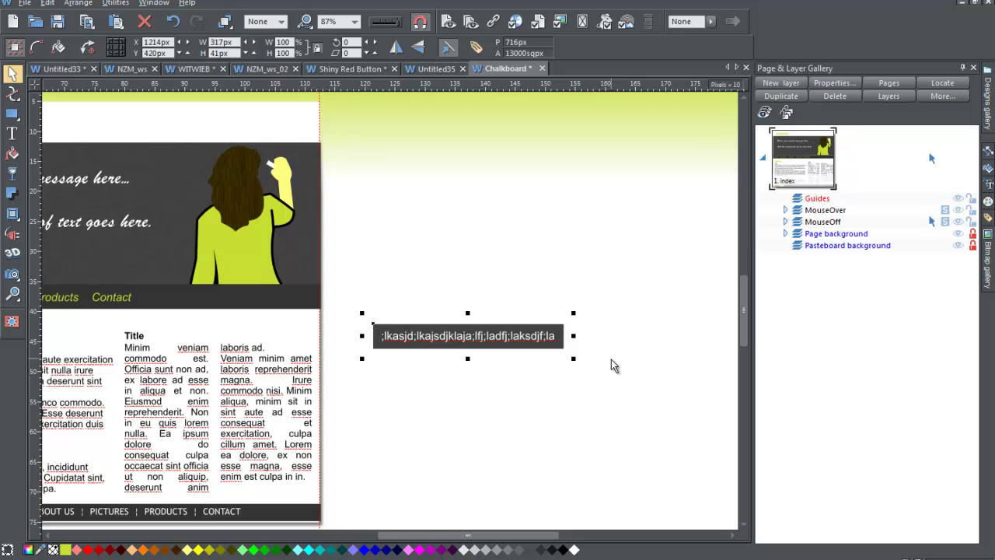
Convert the grey rectangle to an editable shape and bring up the Names dialog.
click(80, 4)
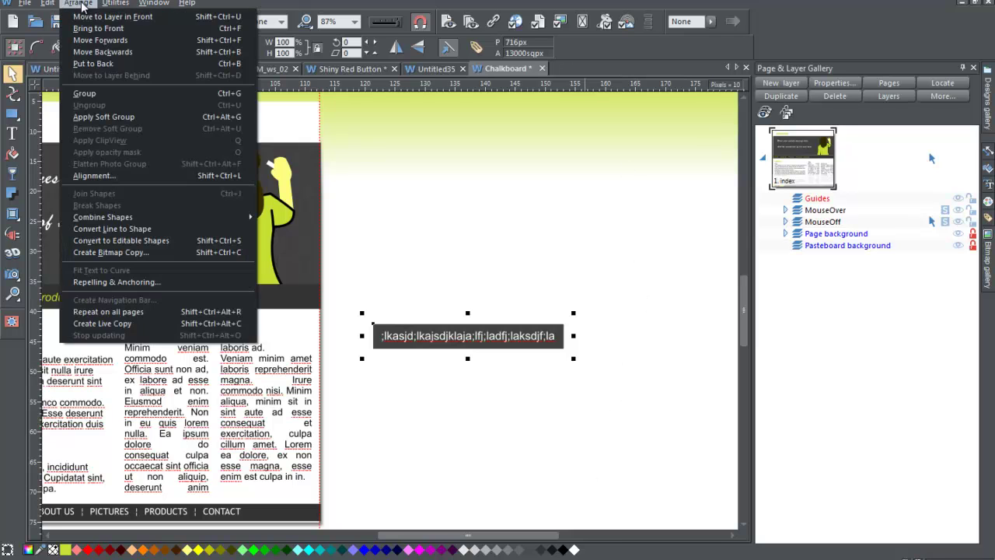
click(192, 244)
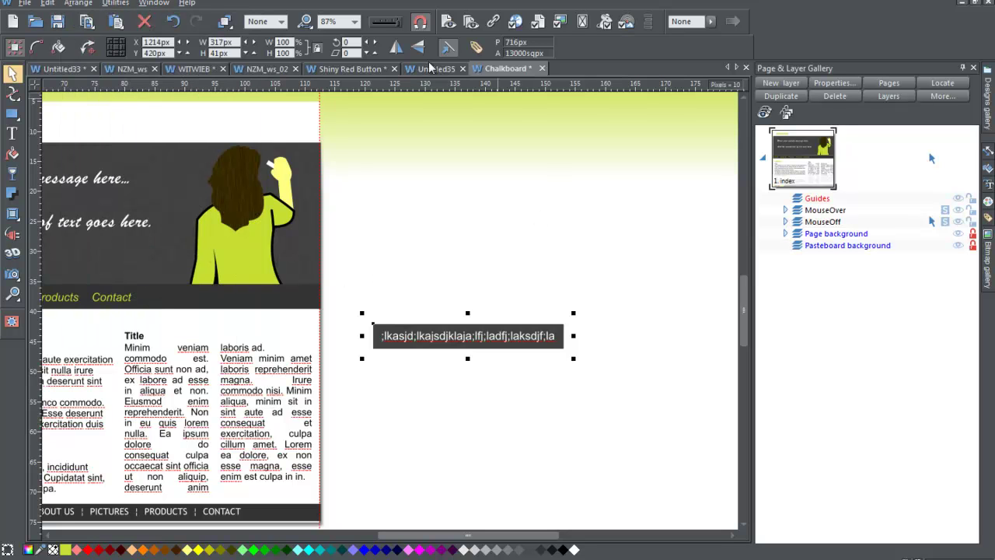
click(476, 47)
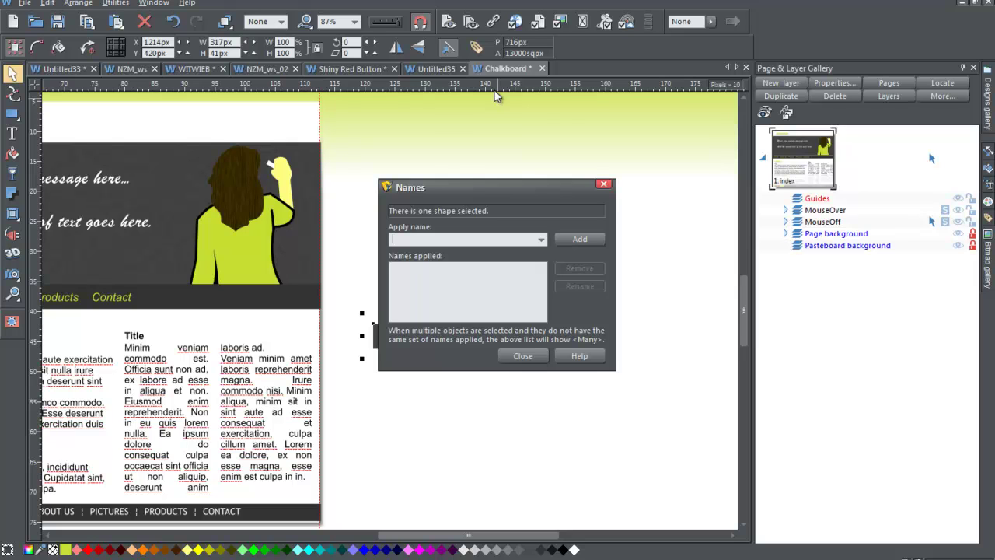
Name the dark rectangle boxBG.
text(boxBG)
click(588, 241)
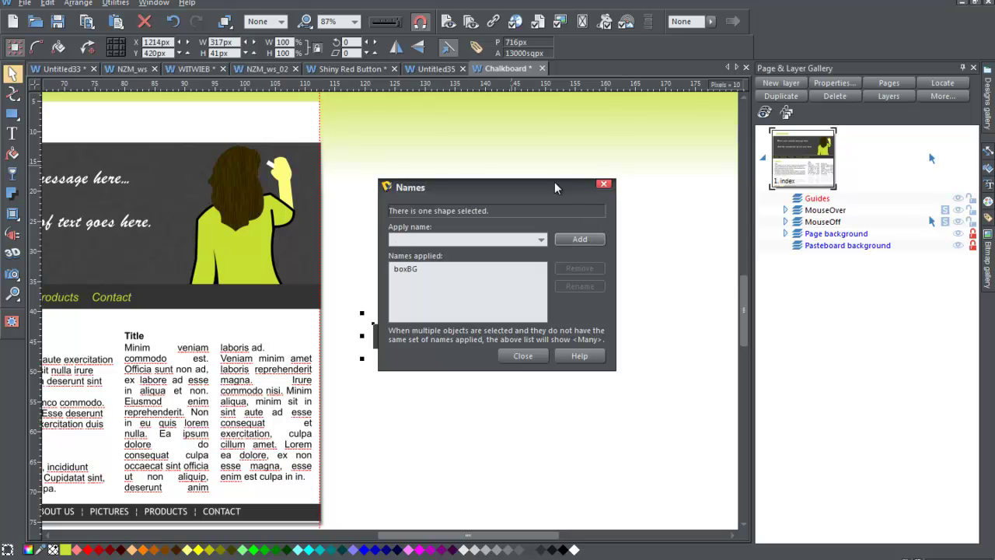
drag(555, 184, 701, 120)
Select the text column and give it the name boxTEXT.
click(403, 291)
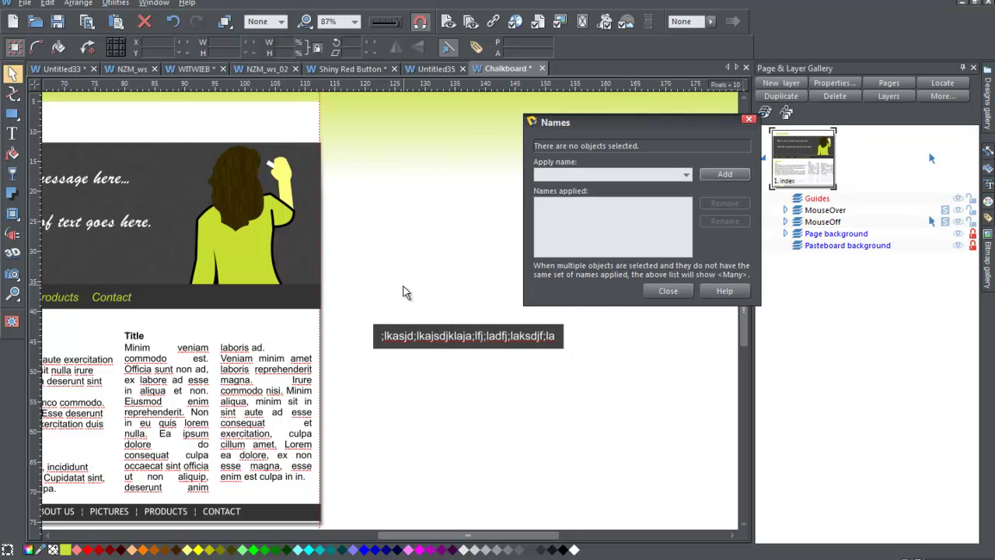
click(410, 339)
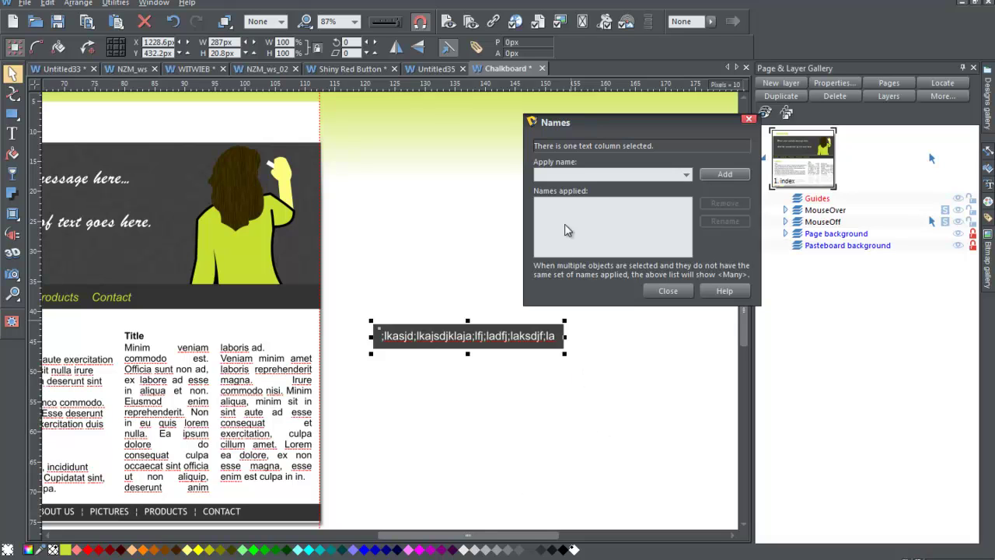
click(556, 171)
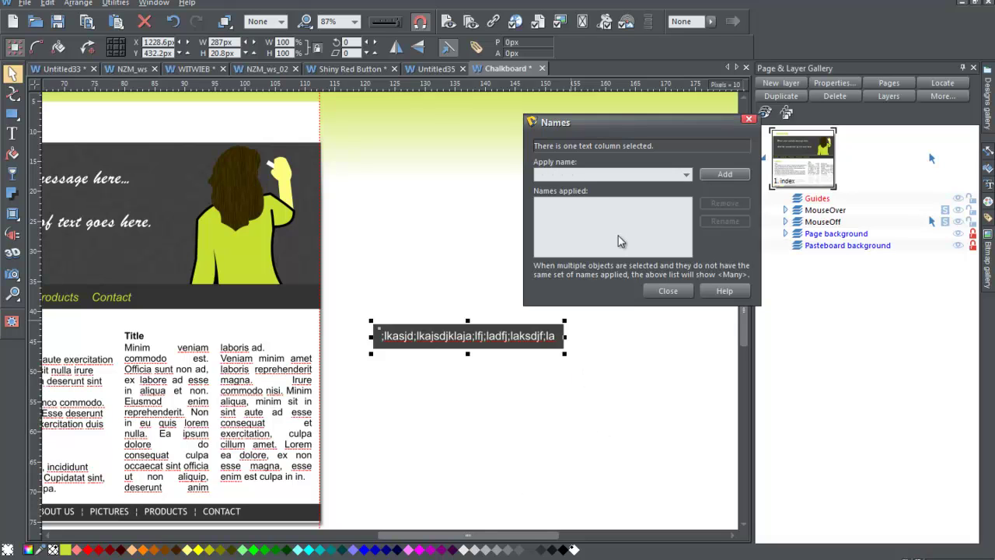
text(boxTEXT)
click(716, 172)
Select the text and rectangle together and dock the Name gallery below the Page & Layer Gallery.
click(665, 290)
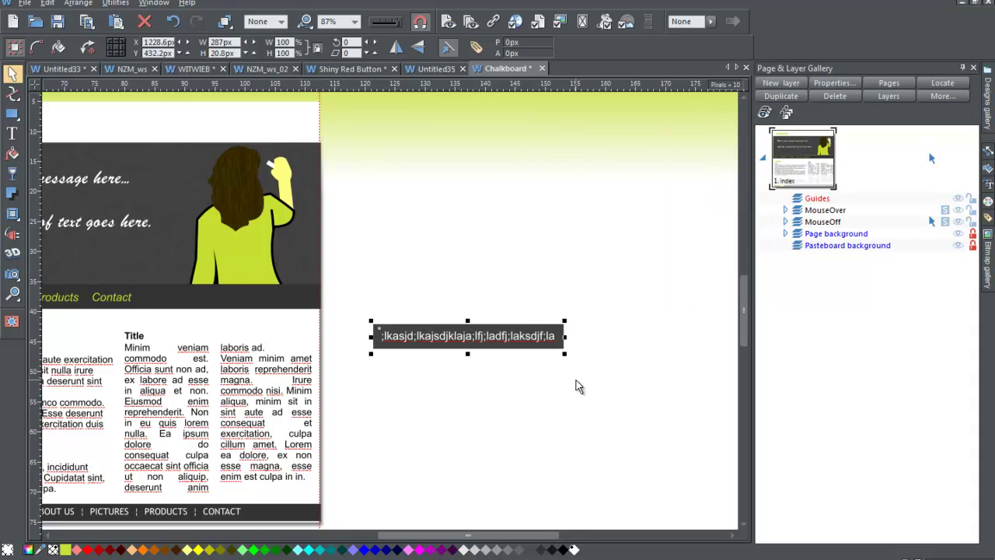
drag(577, 379, 356, 274)
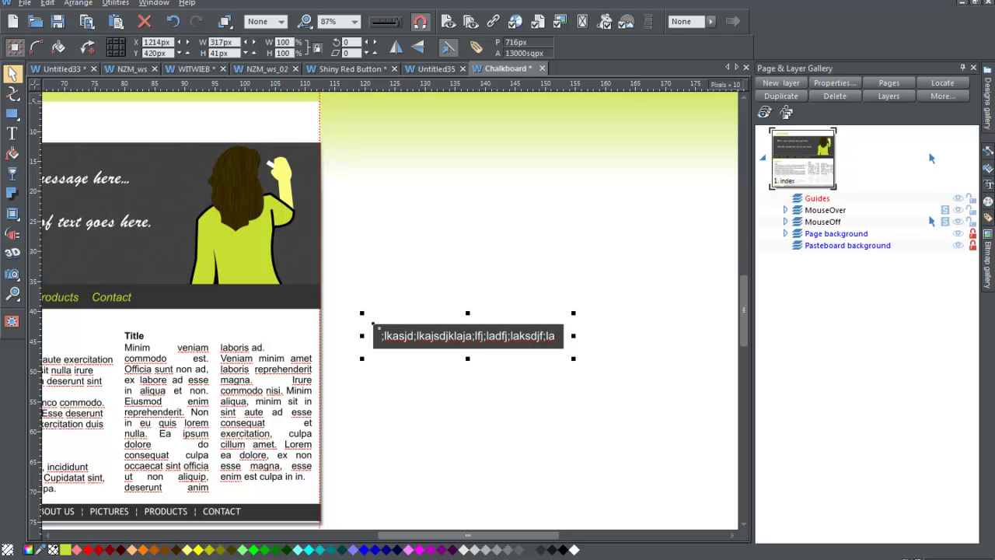
click(989, 220)
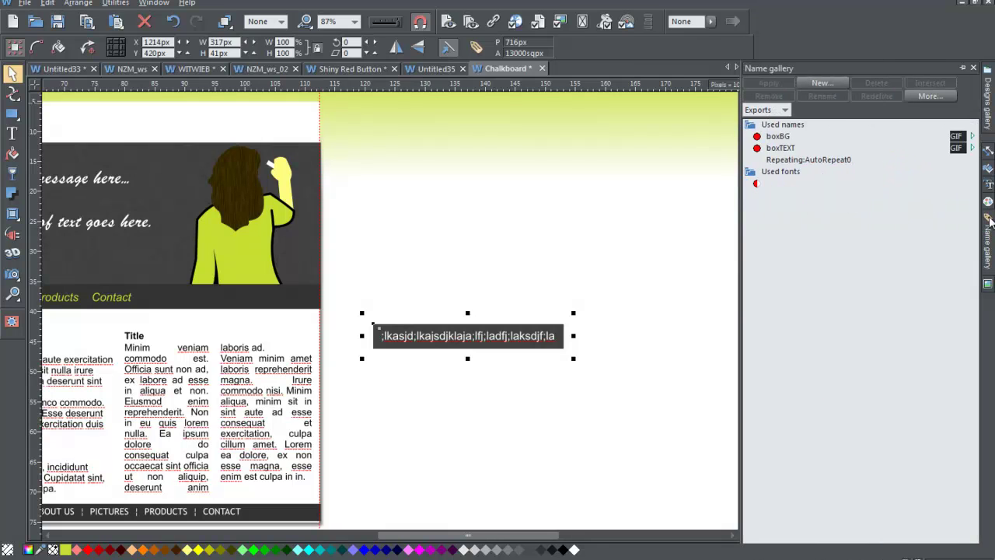
click(962, 68)
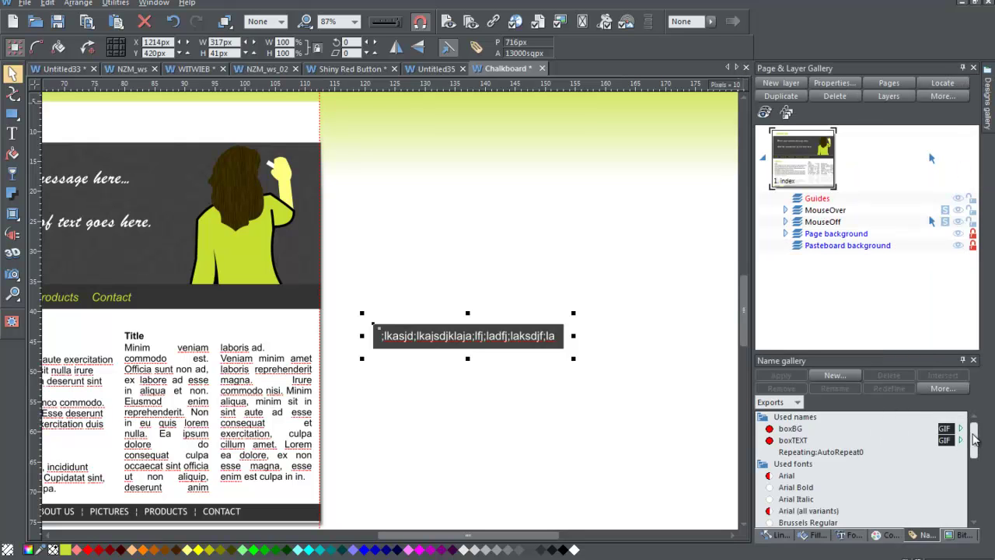
scroll(975, 439, down, 1)
scroll(975, 439, up, 1)
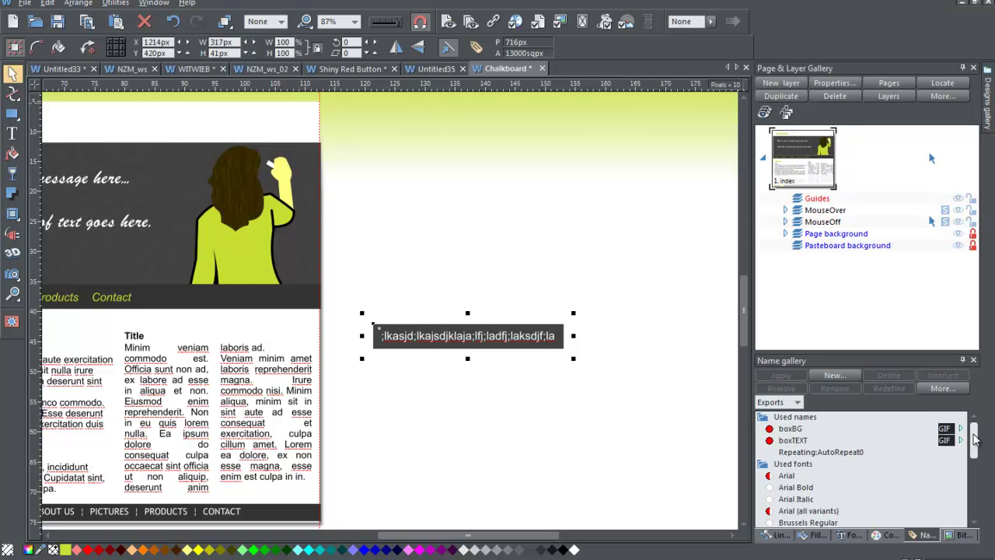
Switch the Name gallery list from Exports to Stretches for boxBG and boxTEXT.
click(798, 402)
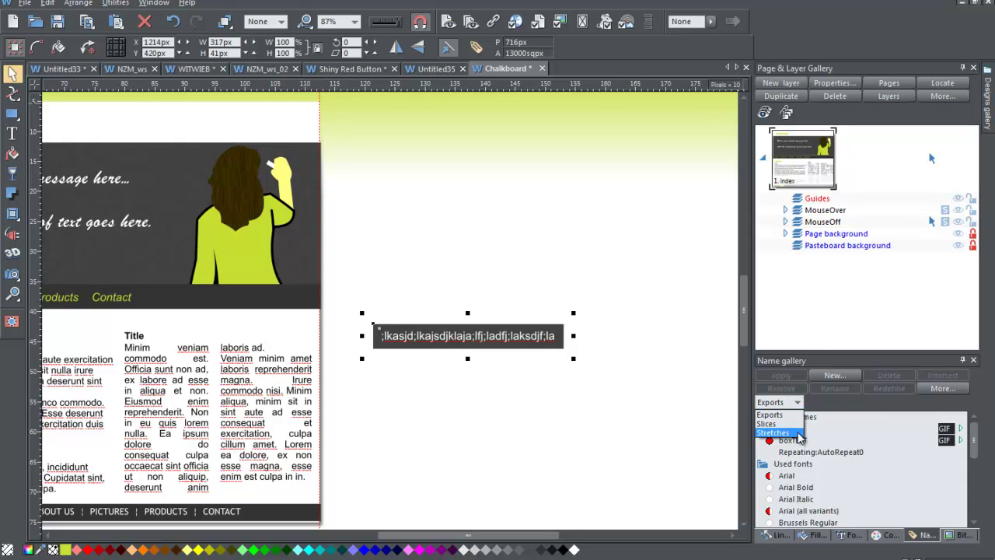
click(777, 432)
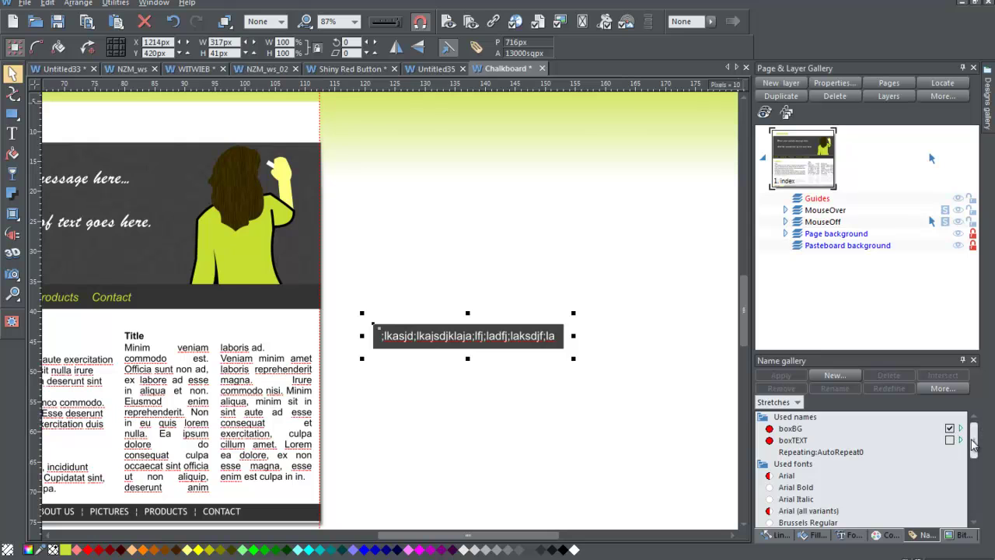
mouse_move(976, 443)
mouse_down()
mouse_move(976, 457)
mouse_move(976, 441)
mouse_up()
mouse_move(976, 441)
mouse_down()
mouse_move(976, 455)
mouse_move(976, 446)
mouse_up()
Set boxBG to extend with boxTEXT, Horizontally None and Vertically Extend.
click(961, 423)
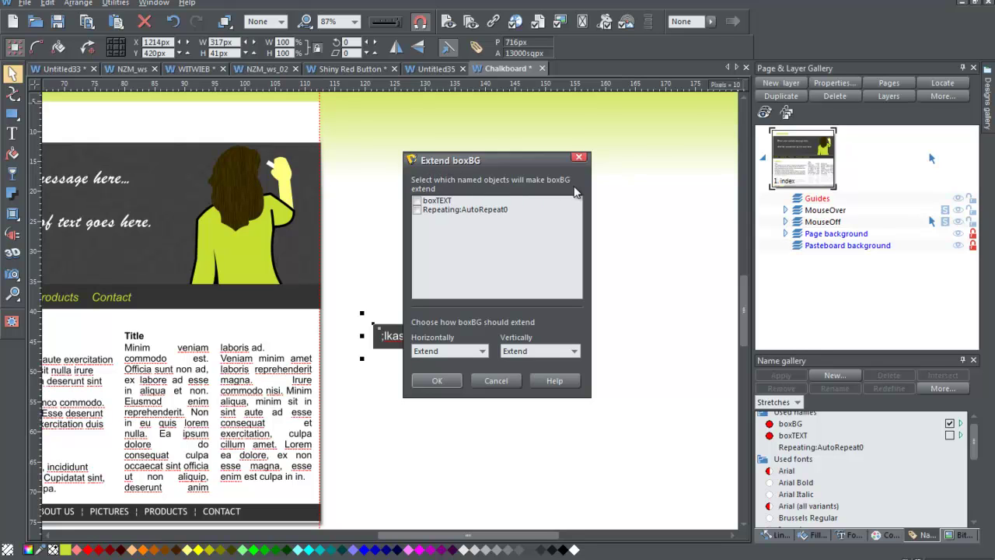
click(418, 201)
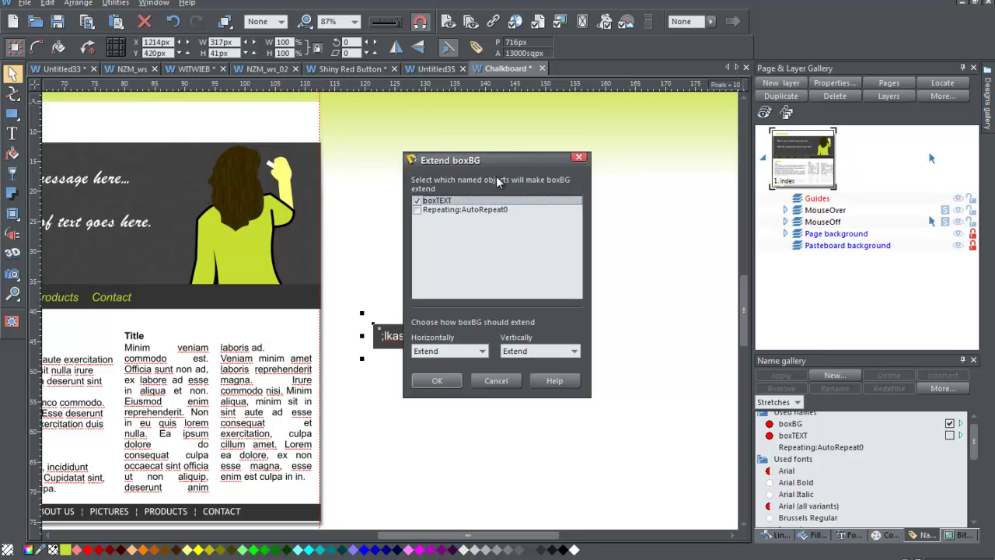
click(482, 351)
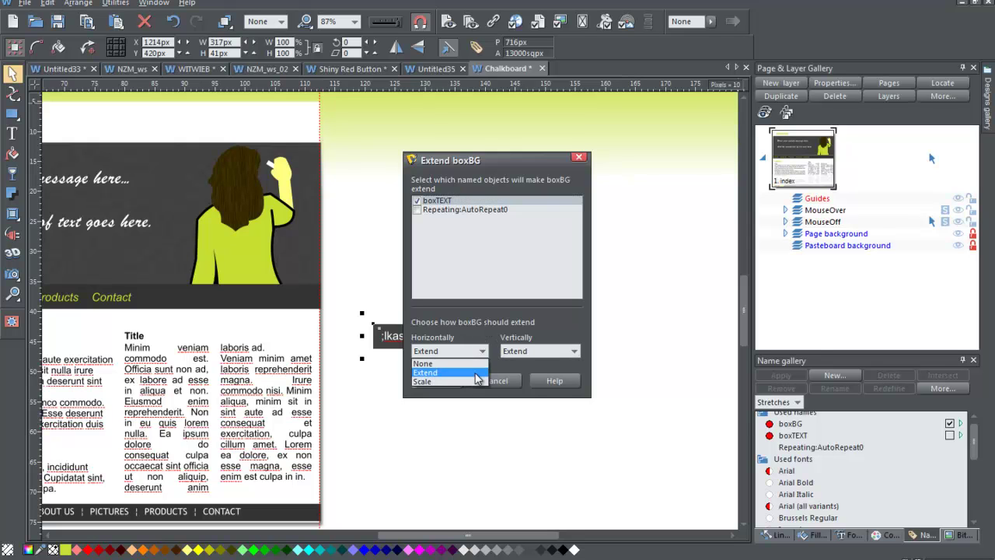
click(469, 363)
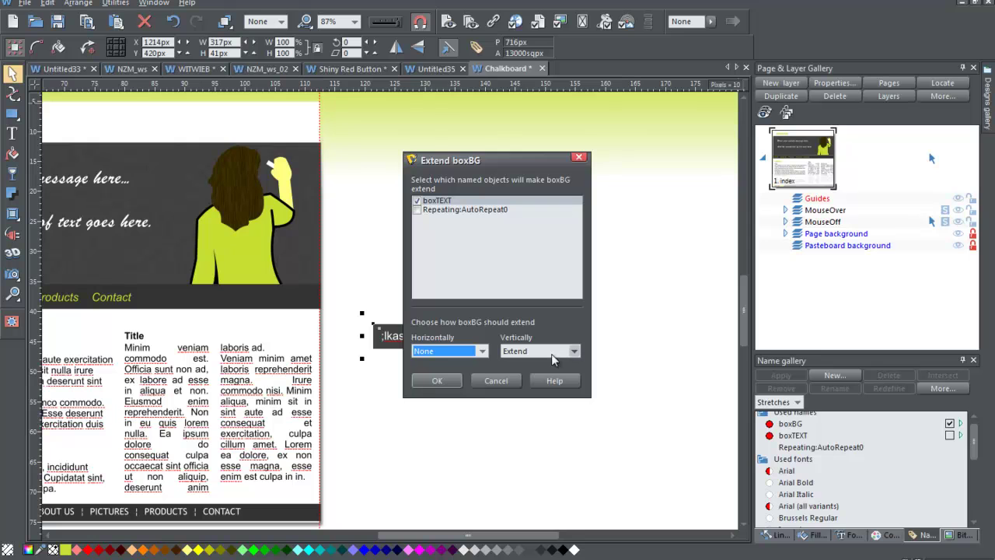
click(437, 380)
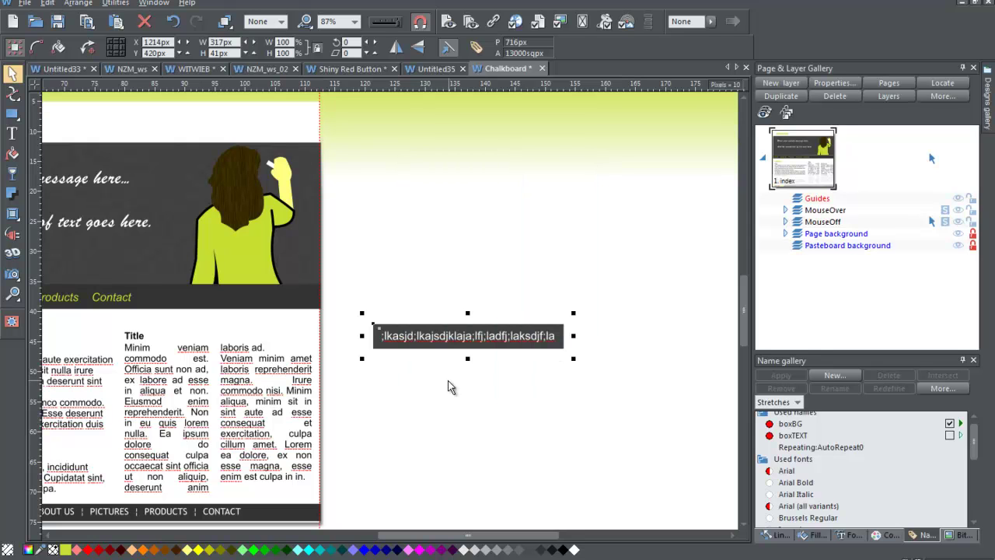
Replace the gibberish line with pasted Lorem ipsum paragraphs to test the stretch.
click(12, 134)
drag(556, 335, 379, 335)
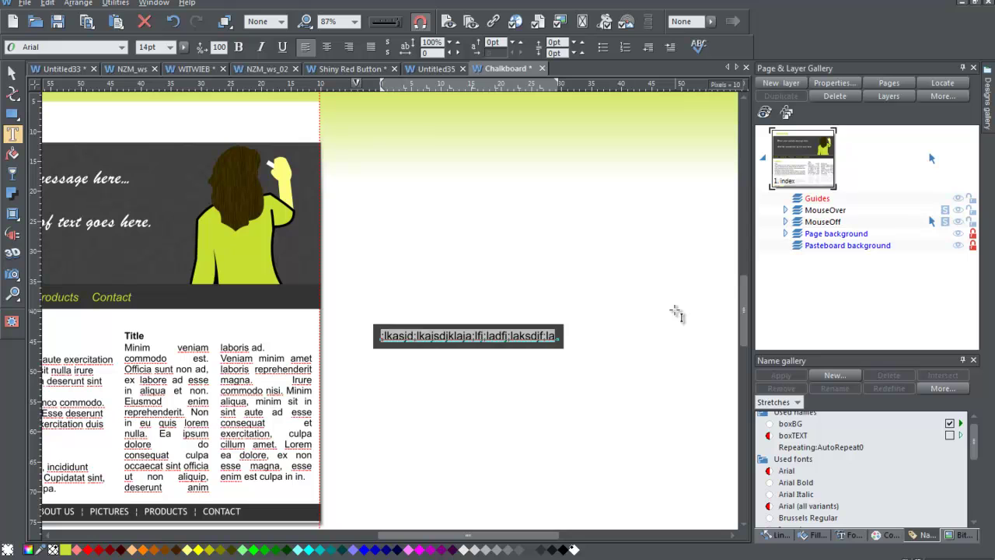
key(Delete)
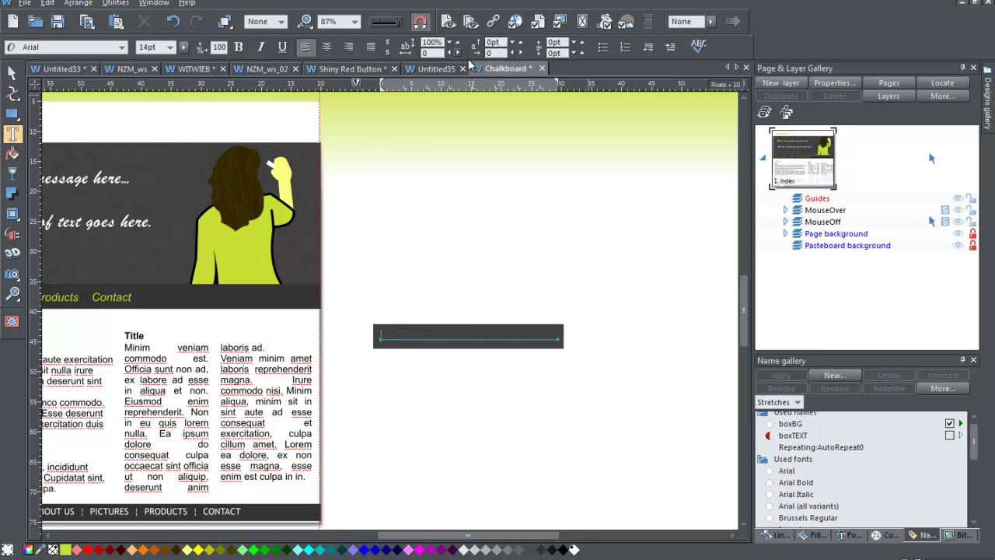
text(Voluptate labore ea ad velit laboris, sint commodo quis voluptate lorem dolor magna labore ea mollit. Dolor esse ut consectetur ea eiusmod tempor adipisicing dolore dolor enim, ea deserunt, in ullamco. Qui ut, dolore veniam reprehenderit duis, ipsum quis incididunt amet nulla culpa lorem qui. Dolore laboris enim aute qui ut dolore dolor proident voluptate.)
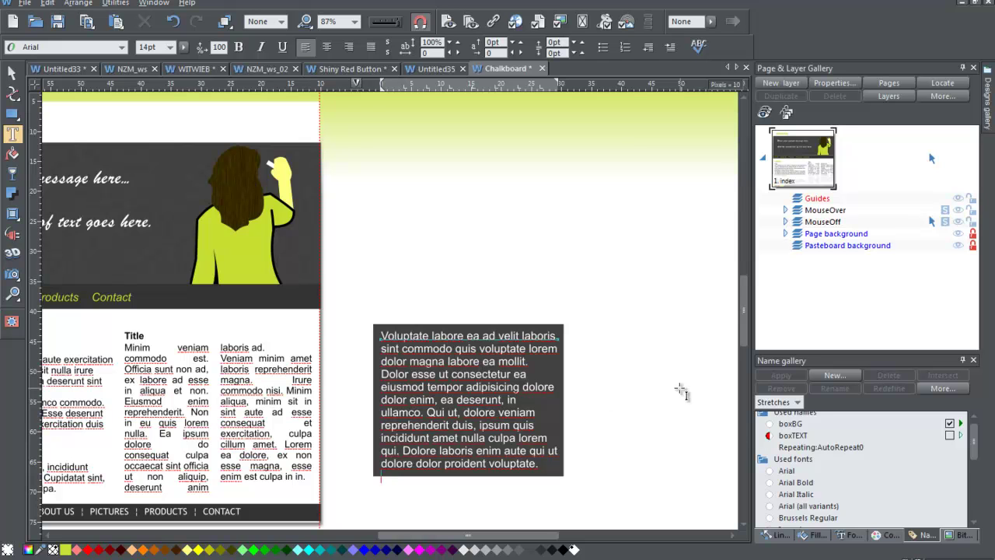
key(ctrl+v)
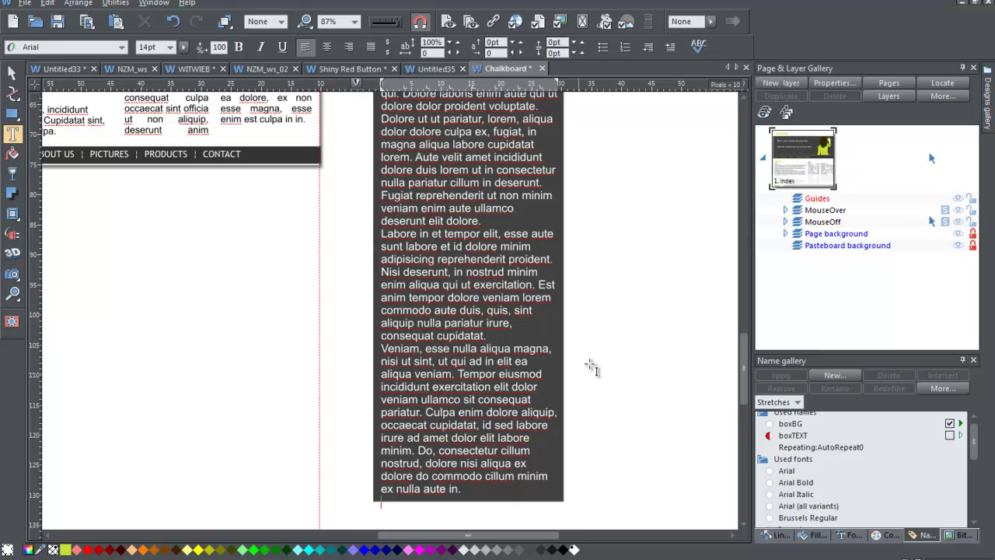
Delete the extra text, keeping the first four lines of Lorem ipsum.
drag(747, 370, 747, 392)
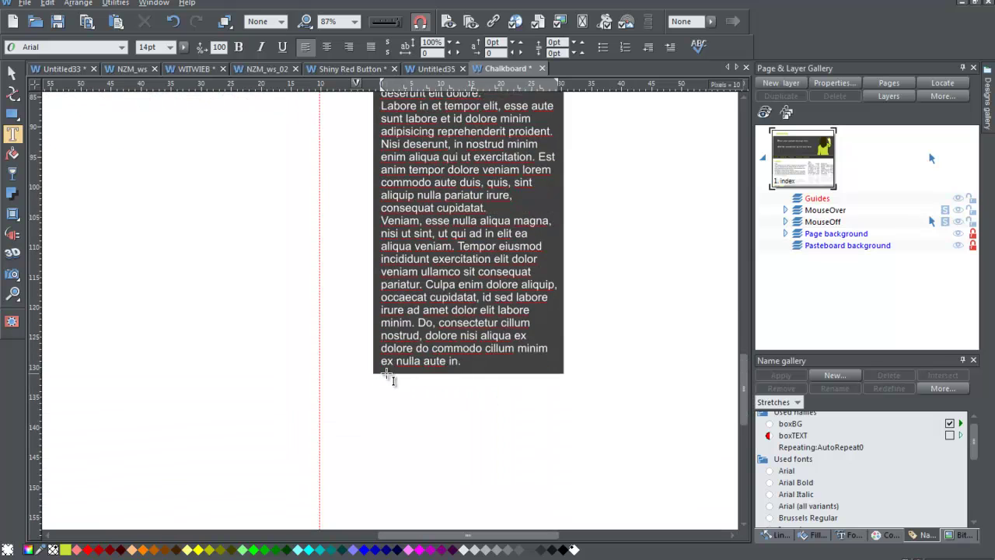
drag(476, 359, 384, 149)
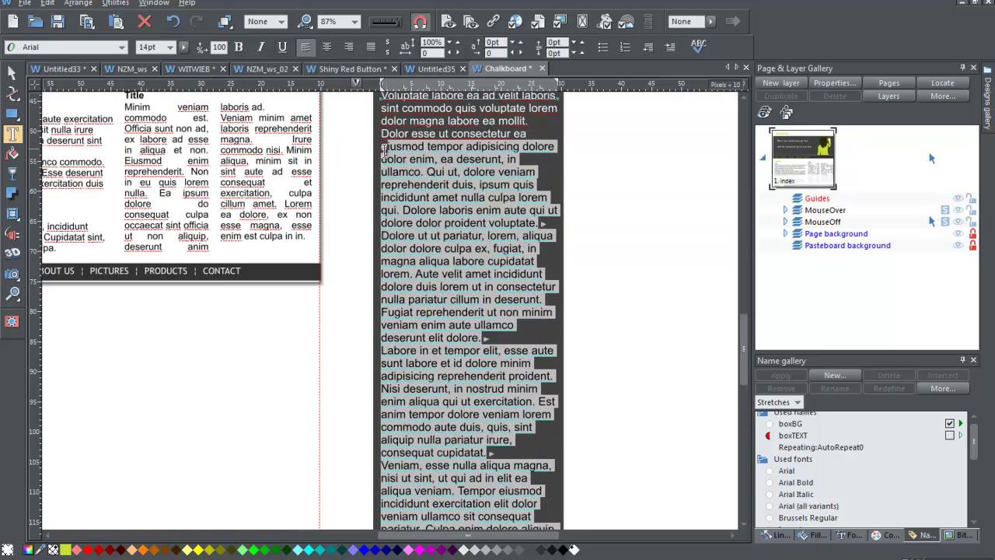
key(Delete)
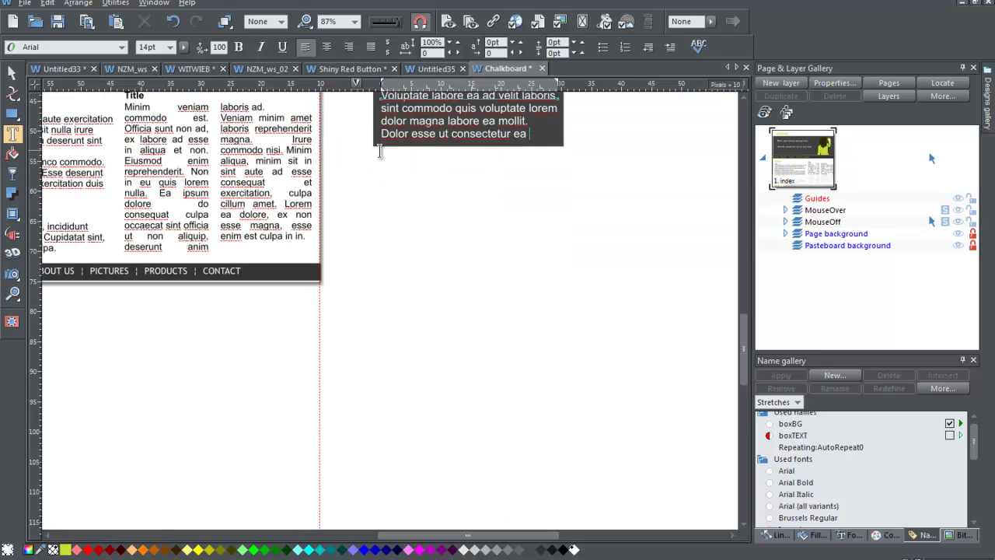
scroll(404, 187, up, 5)
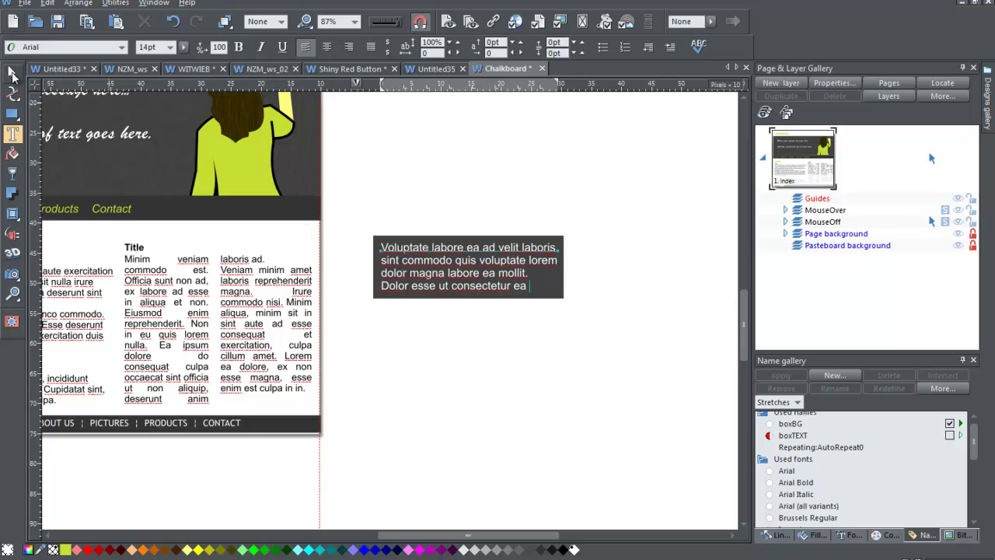
Delete the two placeholder body text columns and the Title text from the page.
click(12, 75)
click(190, 264)
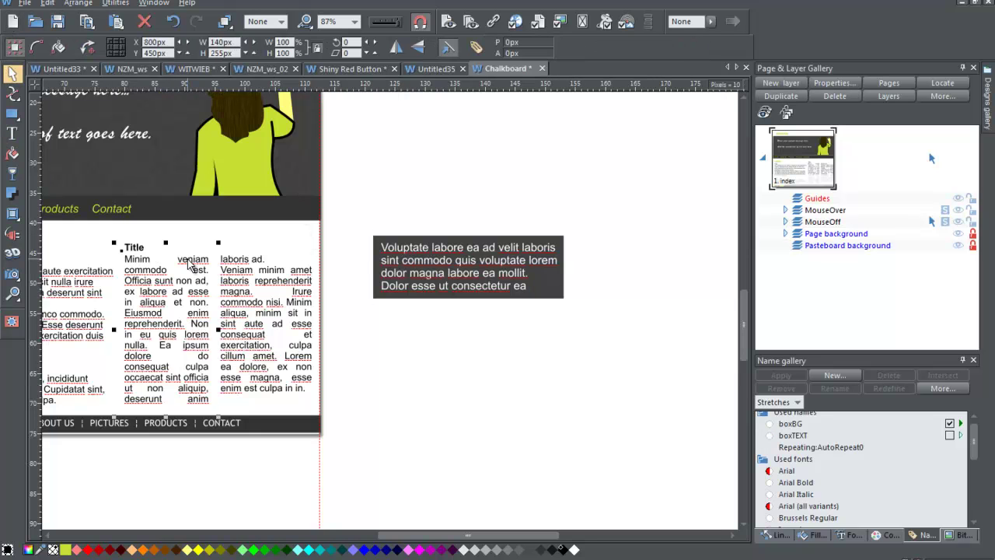
key(Delete)
click(251, 275)
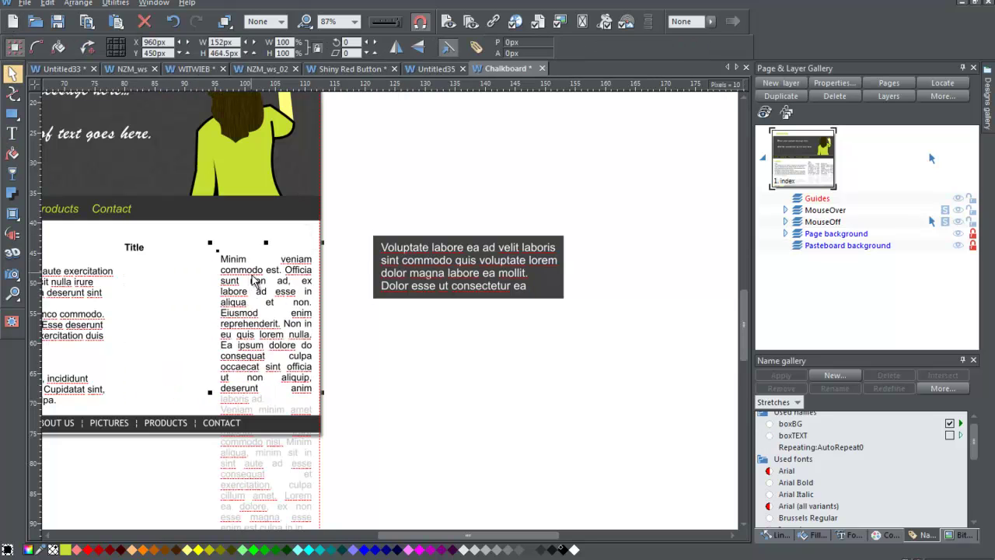
key(Delete)
click(132, 247)
key(Delete)
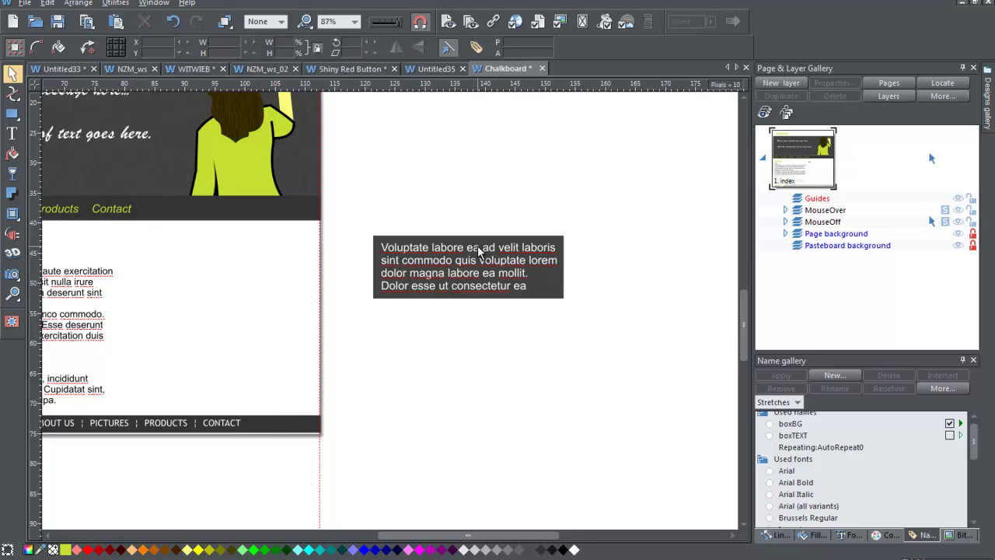
Move the dark panel, background and text together, into the cleared spot on the Chalkboard page.
drag(537, 274, 279, 269)
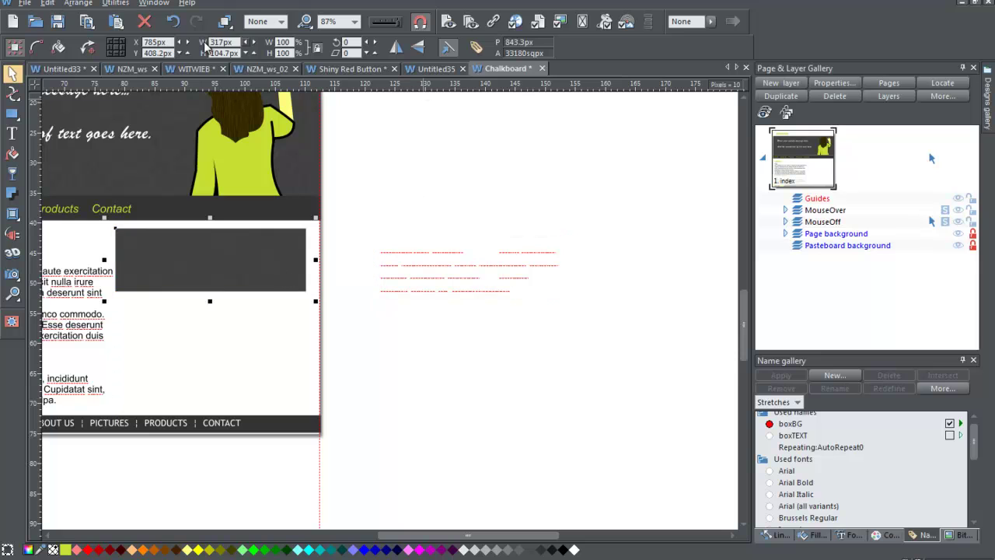
click(176, 23)
drag(342, 197, 616, 349)
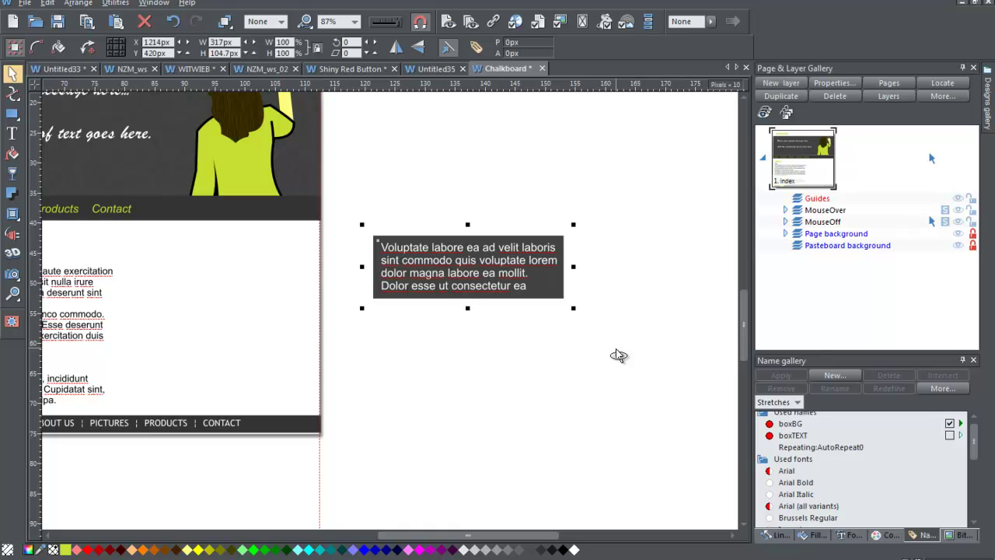
drag(551, 273, 303, 275)
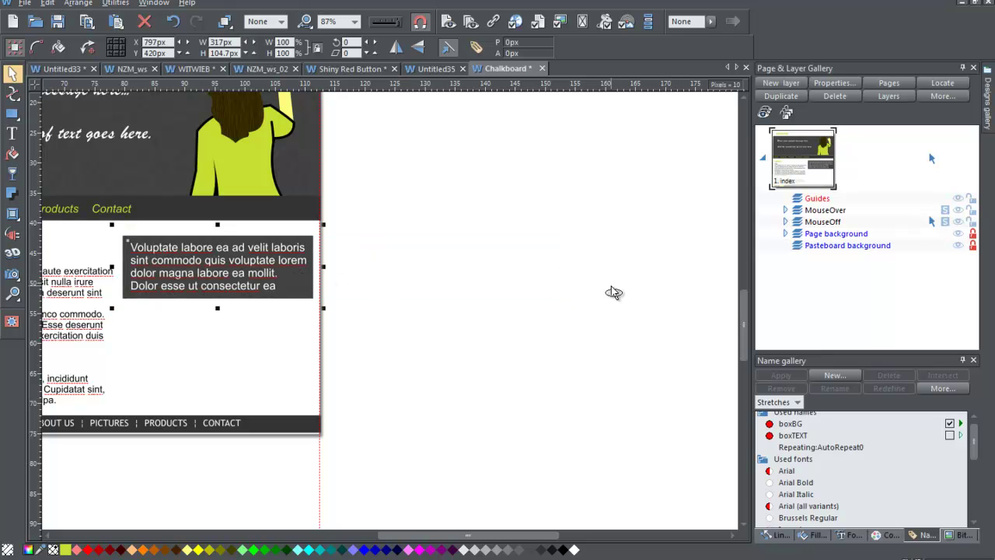
Duplicate the dark text panel and nudge the copy down below the first.
key(ctrl+d)
key(Down)
key(Down)
key(Down)
key(Down)
key(Down)
key(Down)
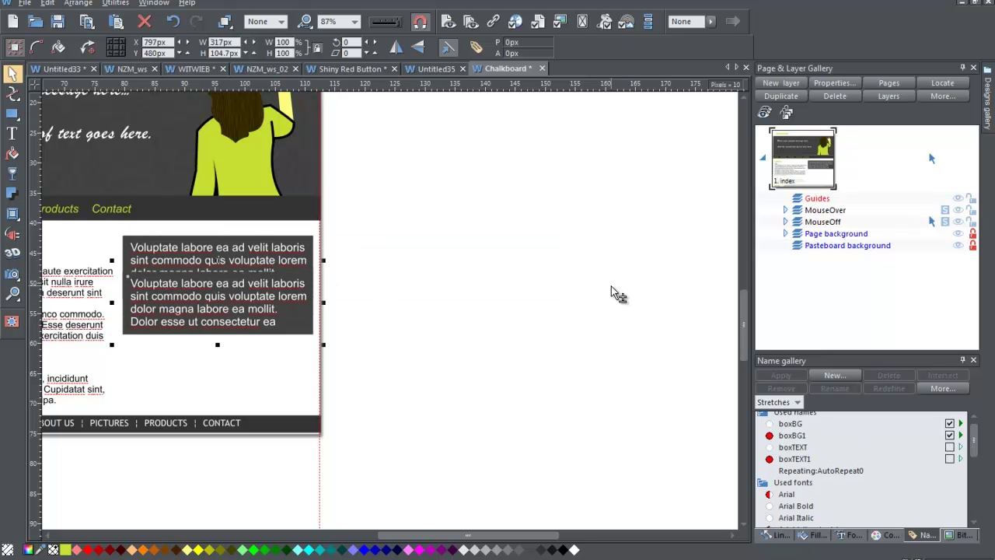
key(Down)
key(Down)
key(Down)
key(Down)
key(Down)
key(Down)
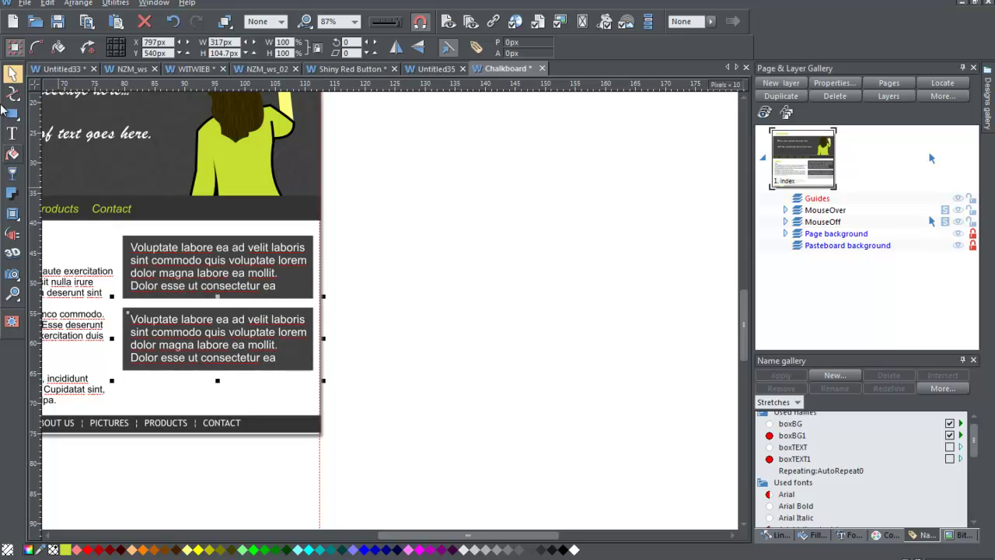
Replace the copy's text with the longer pasted paragraph starting 'Id magna cupidatat nostrud.'.
click(21, 135)
drag(278, 359, 127, 311)
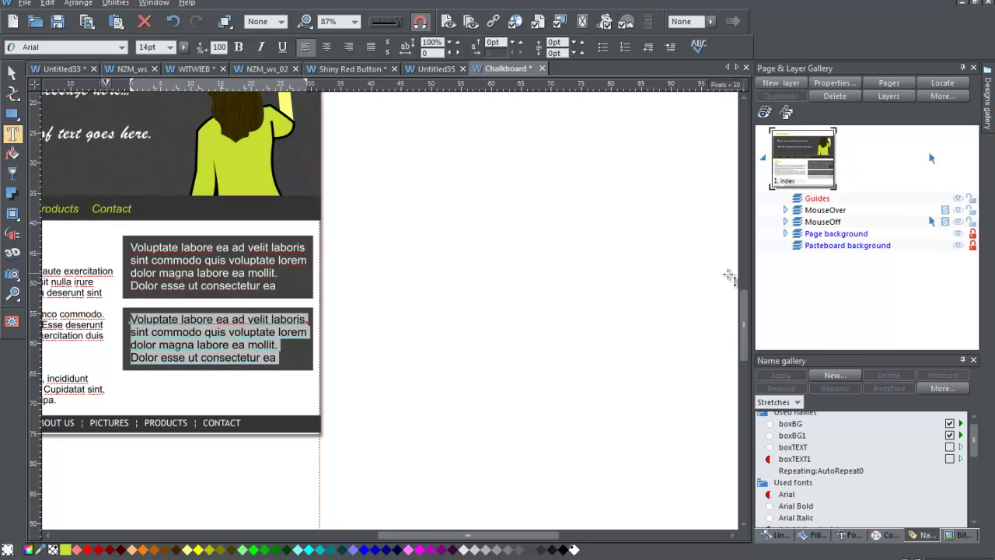
text(Id magna cupidatat nostrud. Veniam consequat tempor incididunt minim incididunt, amet in eu aliquip. In cupidatat dolor et, consequat, et in minim eiusmod aliquip. Et labore est ullamco. Et esse id fugiat id dolor enim.)
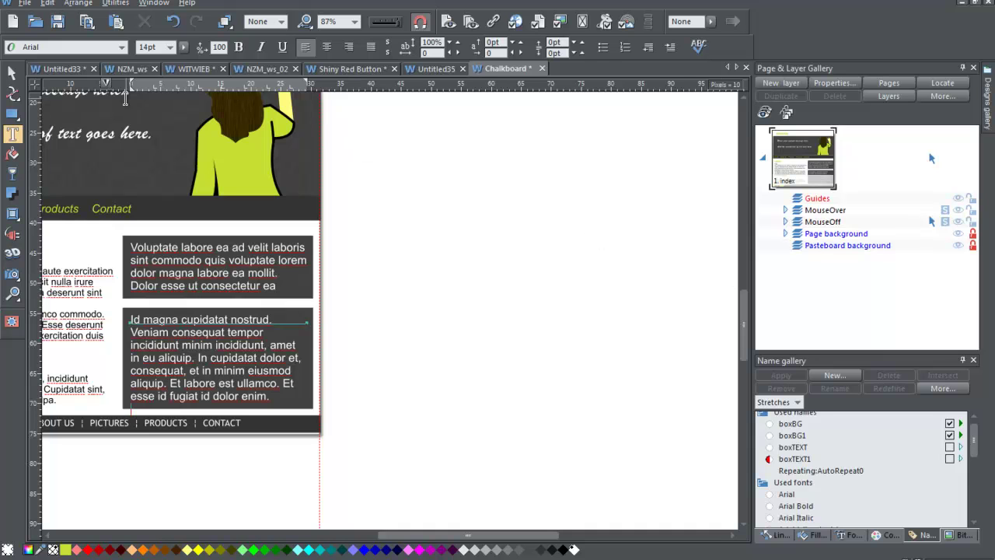
Scroll to show the whole Chalkboard page with both dark panels, the lower one stretched around seven lines.
click(12, 72)
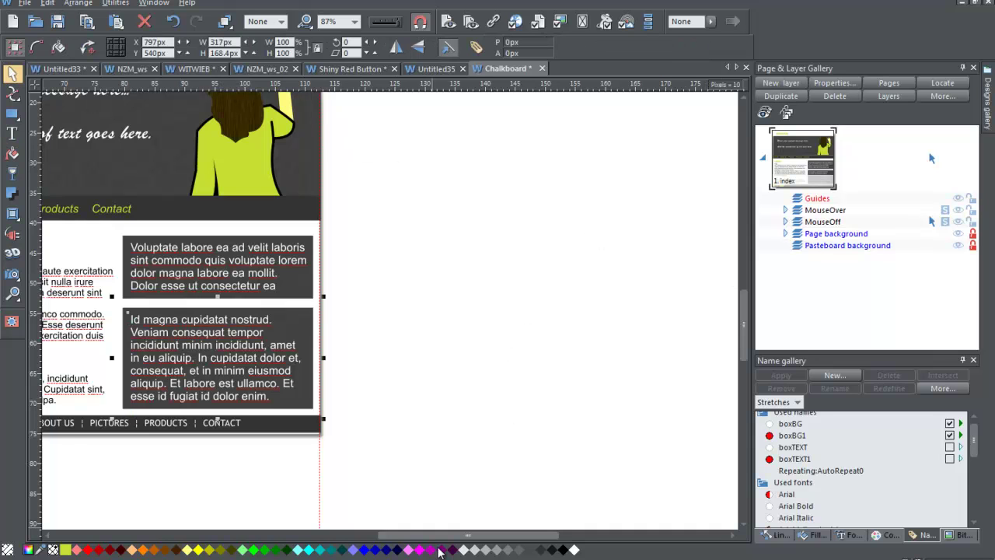
drag(461, 535, 379, 536)
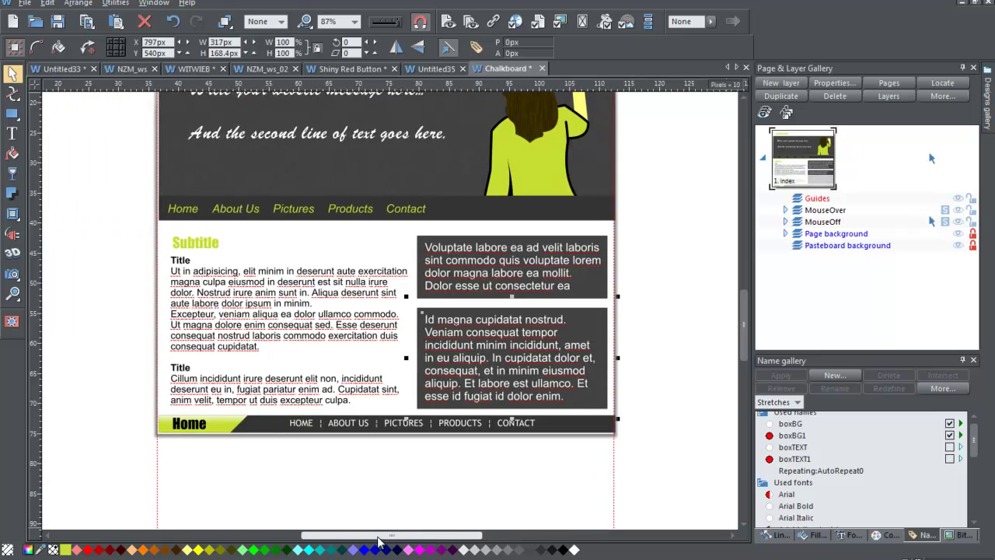
scroll(675, 375, up, 1)
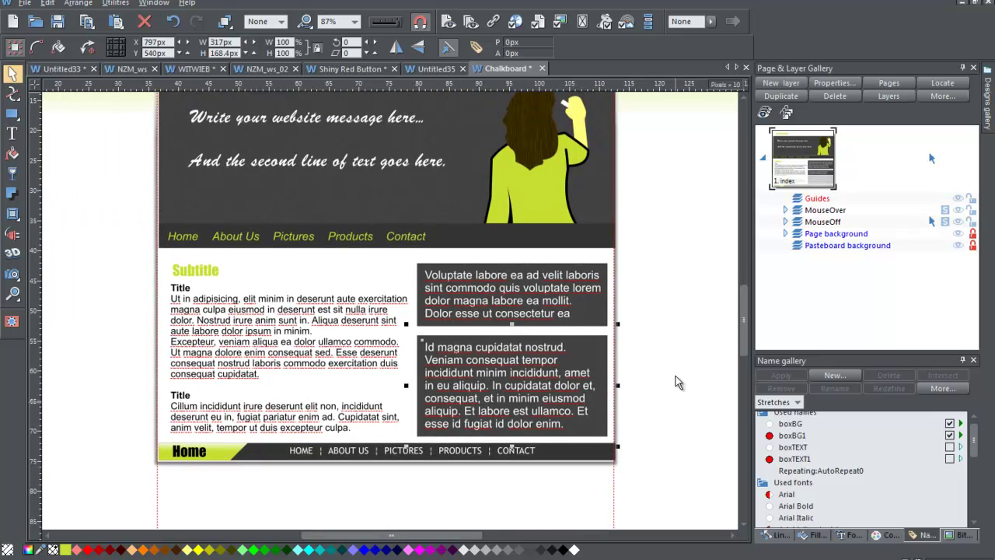
scroll(676, 375, up, 1)
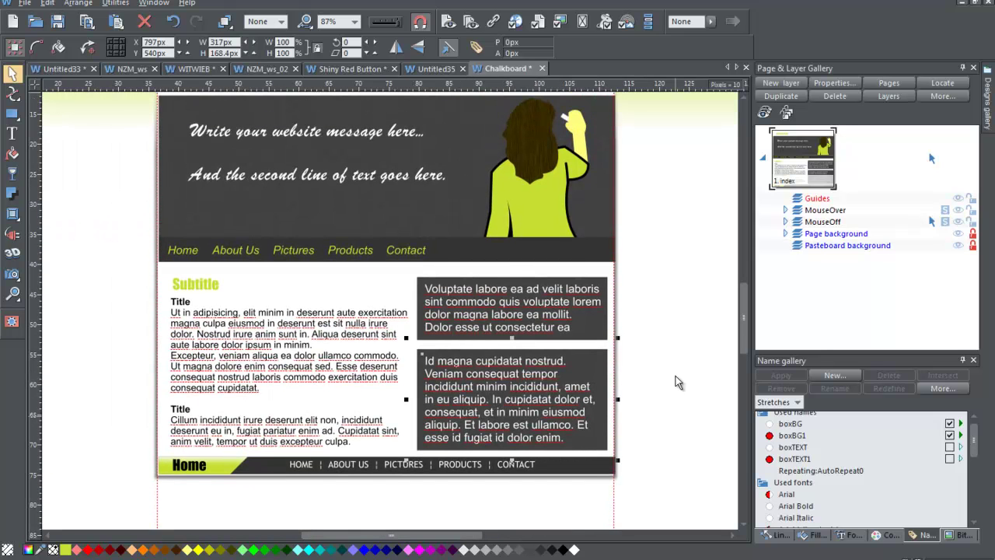